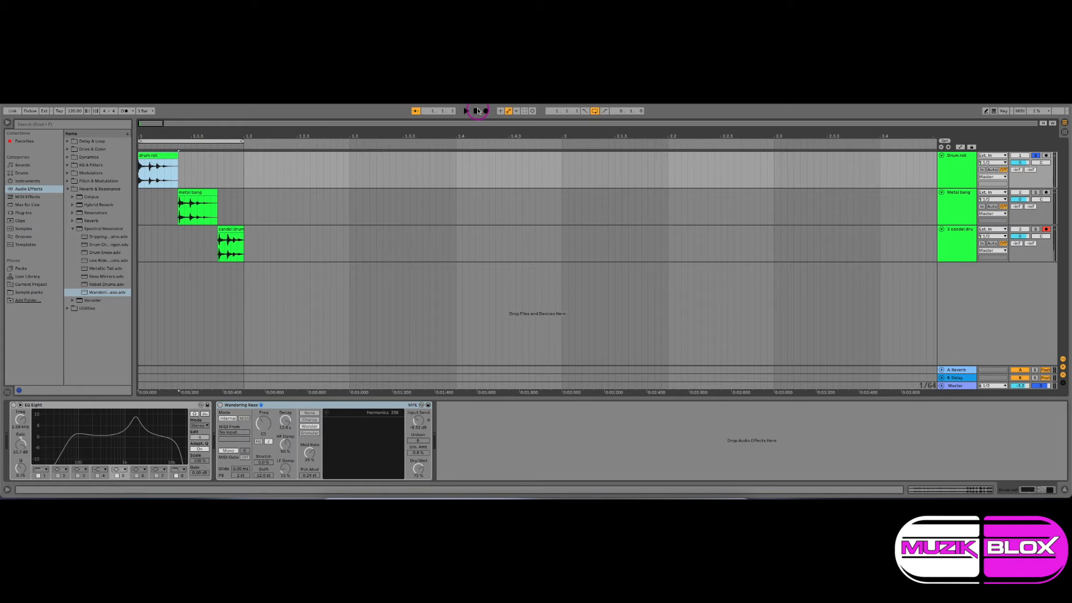
Play the soloed Drum roll track with its effects switched off, and stop playback
click(466, 111)
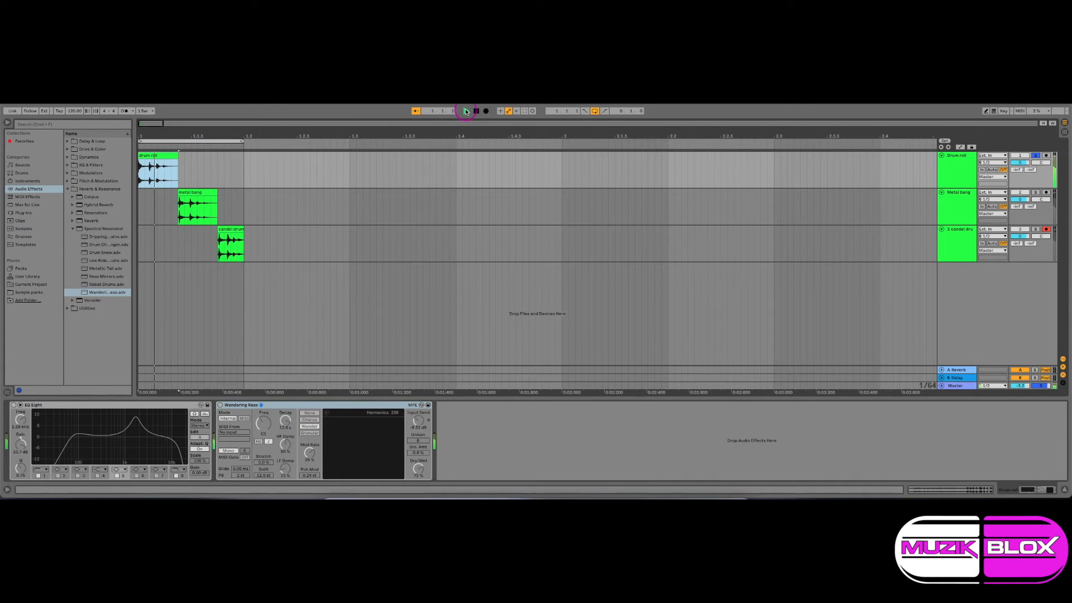
click(476, 111)
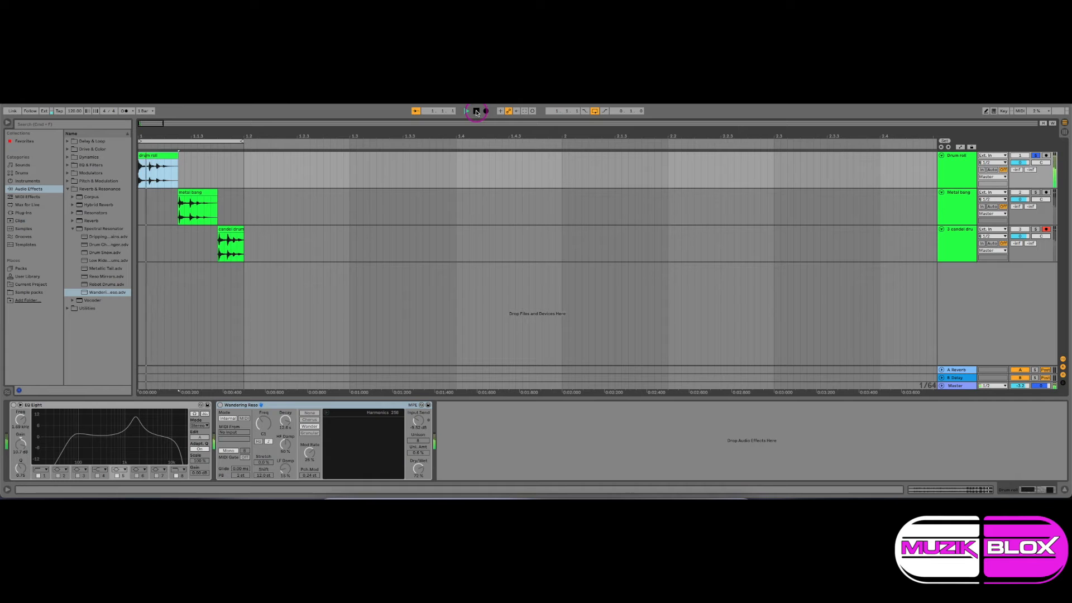
click(476, 111)
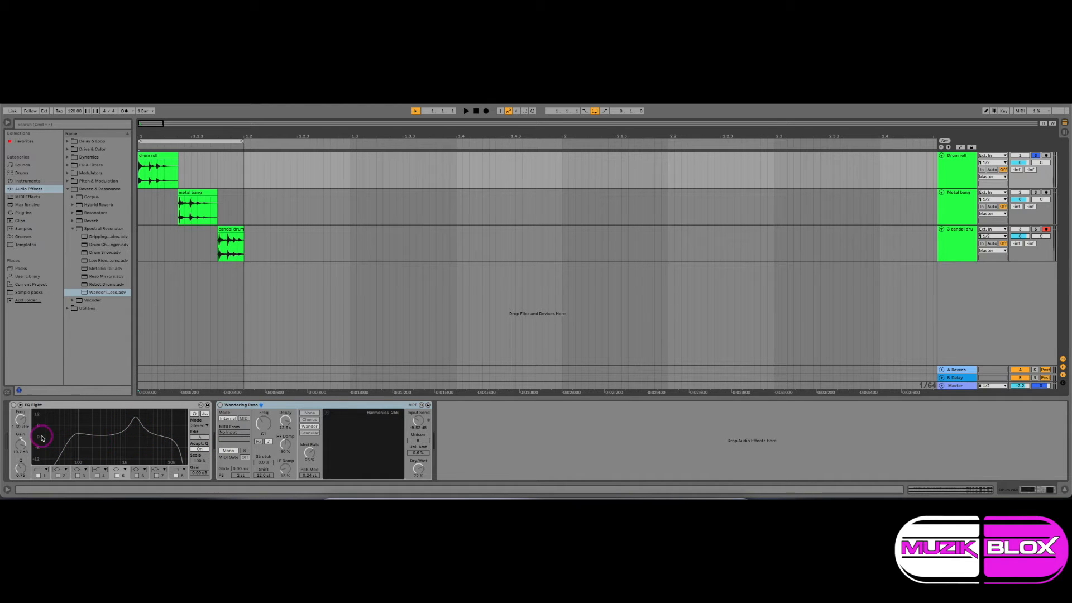
Switch on EQ Eight and the Wandering Keys resonator on the Drum roll track and play back the processed sound
click(12, 407)
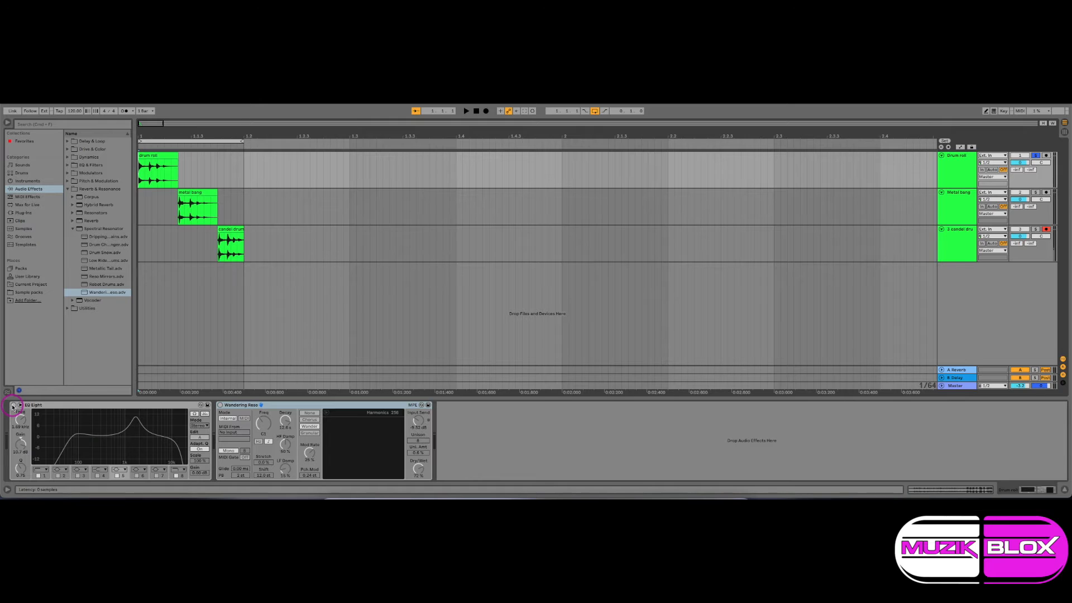
click(220, 404)
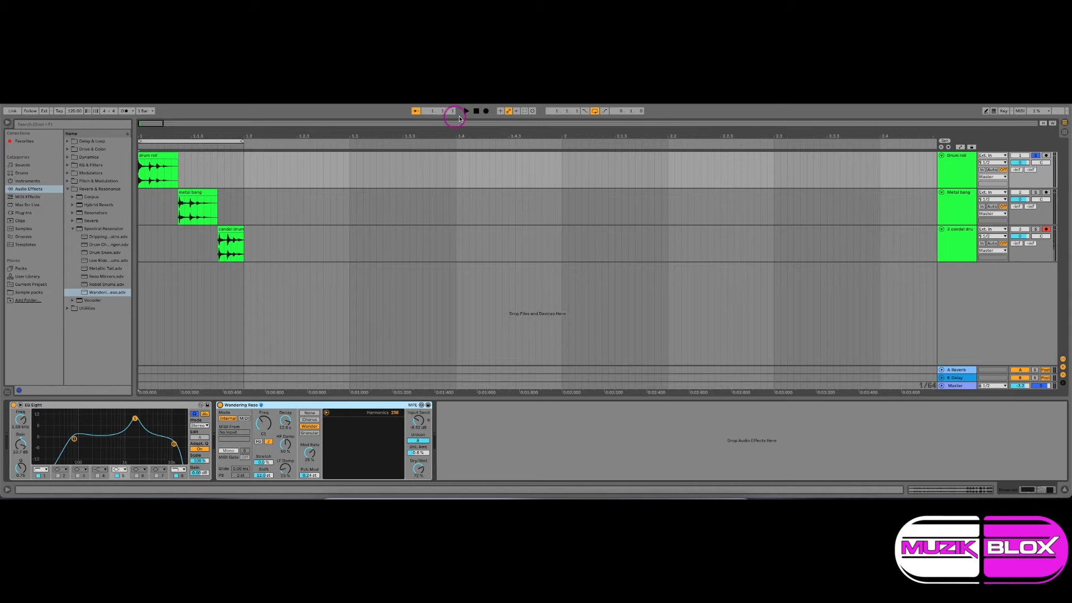
click(467, 111)
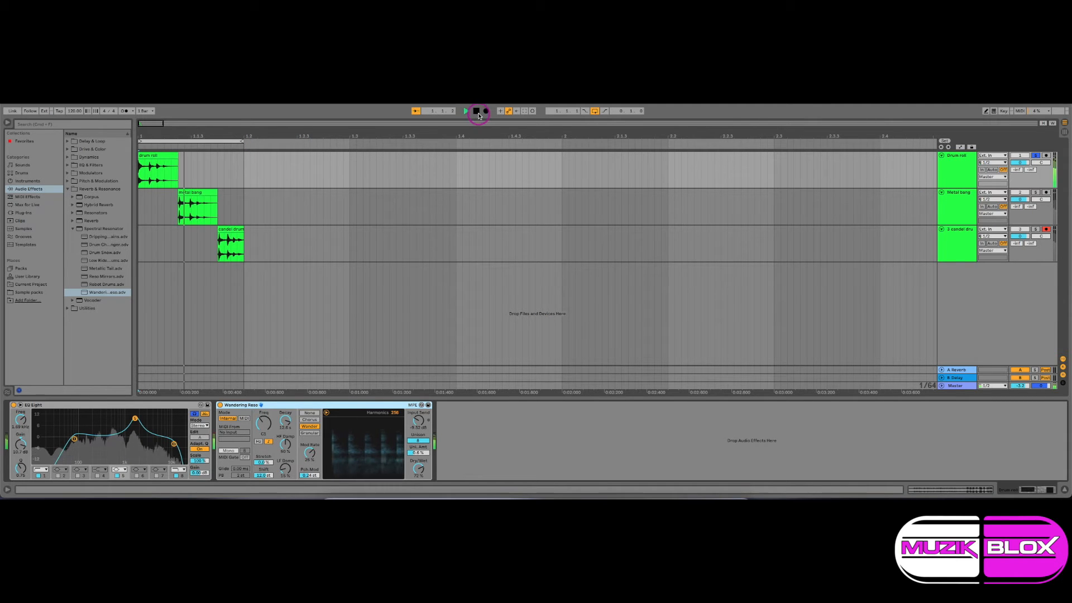
click(476, 111)
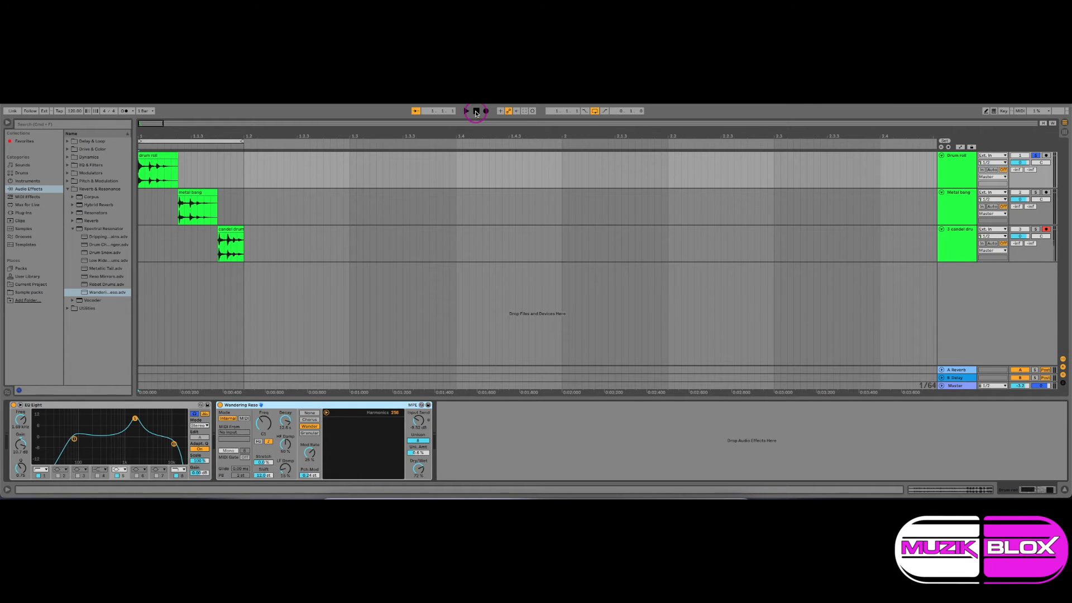
Solo the Metal bang track and play it with the Low Rider Drums effect switched off
click(202, 193)
click(14, 413)
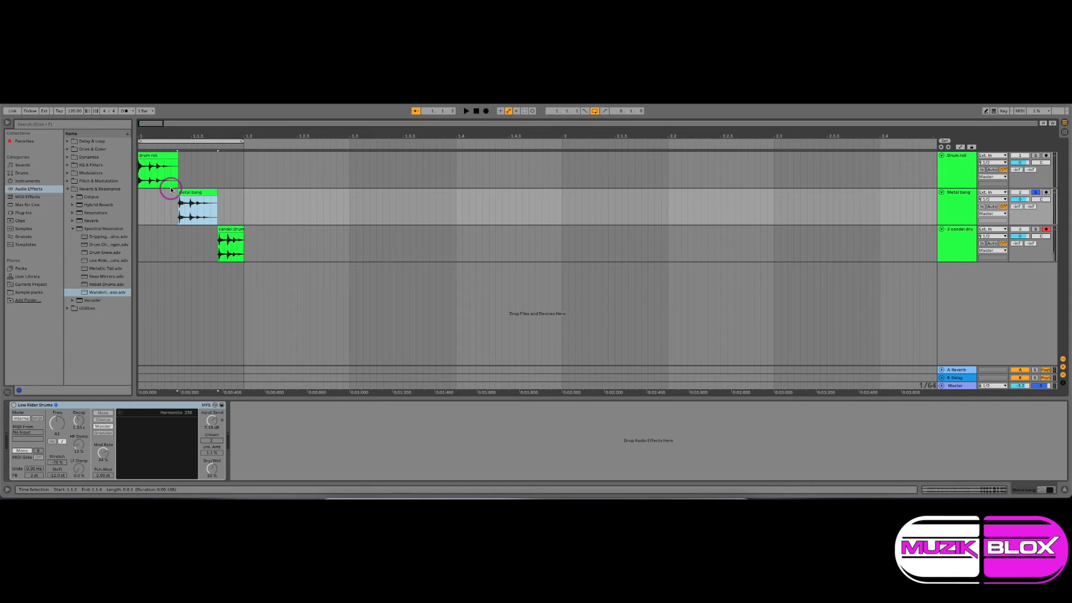
key(space)
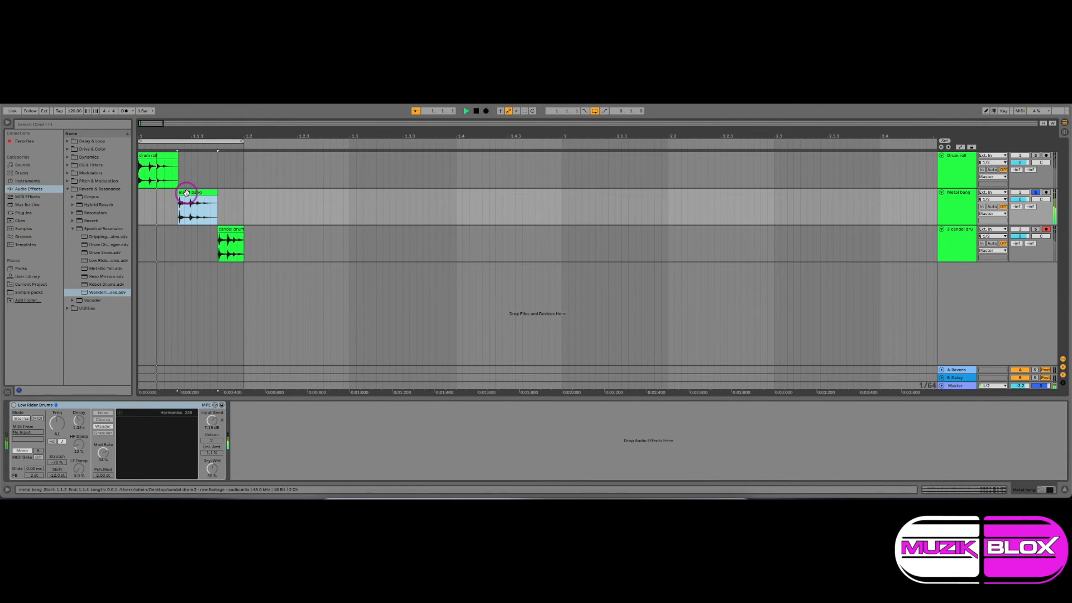
key(space)
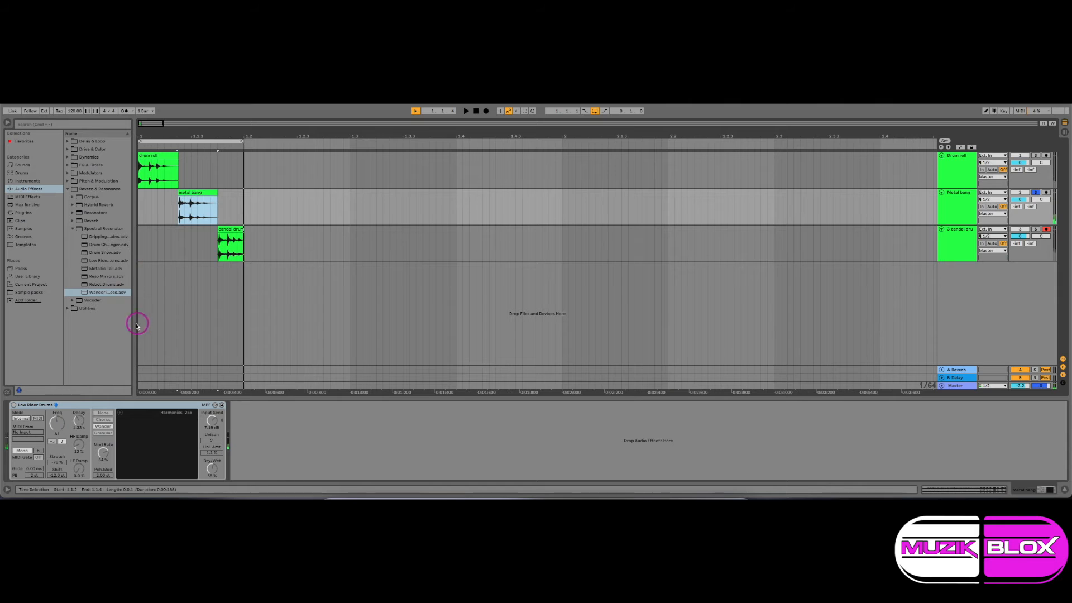
Switch on the Low Rider Drums effect on the Metal bang track and play back the processed sound
double_click(201, 198)
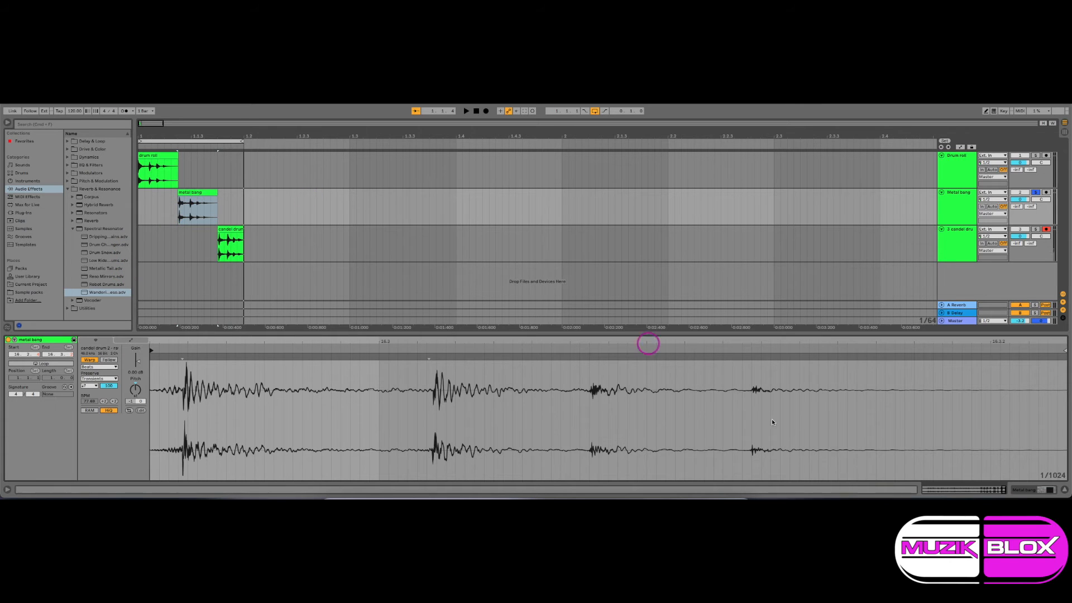
click(1050, 489)
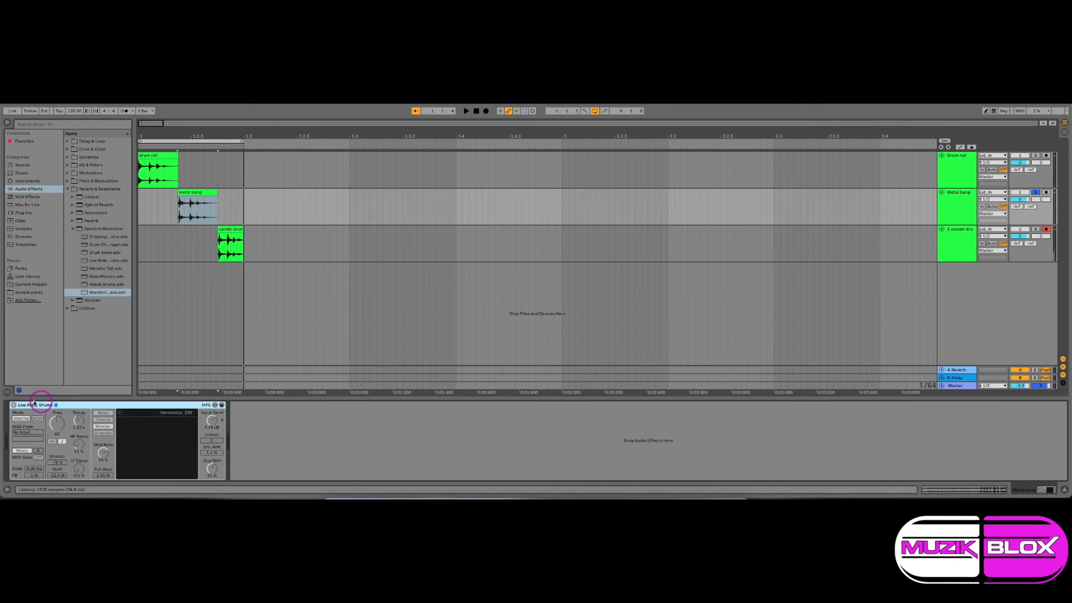
click(13, 405)
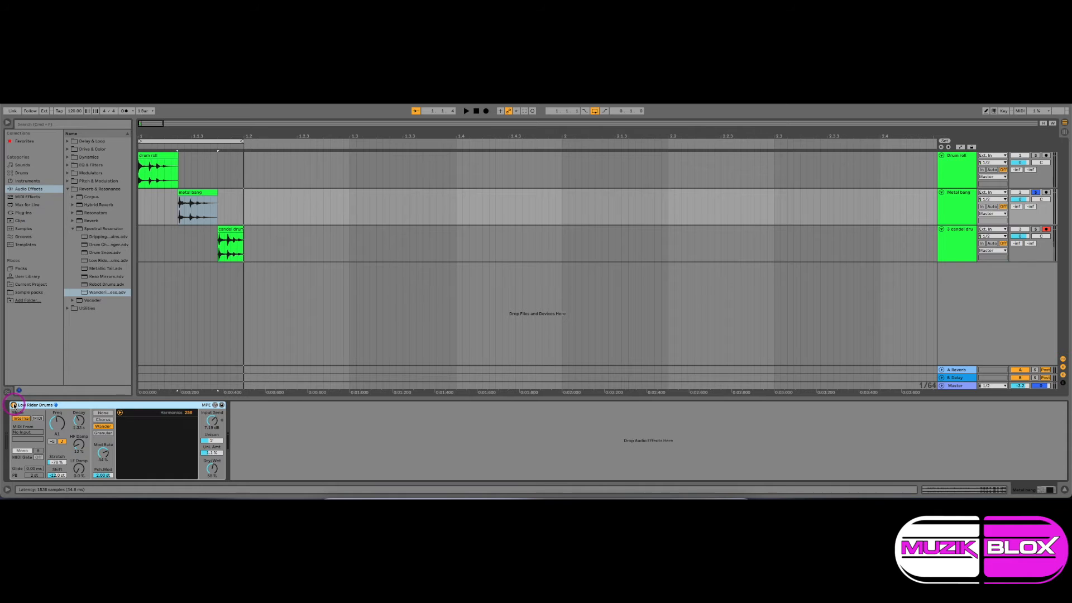
key(space)
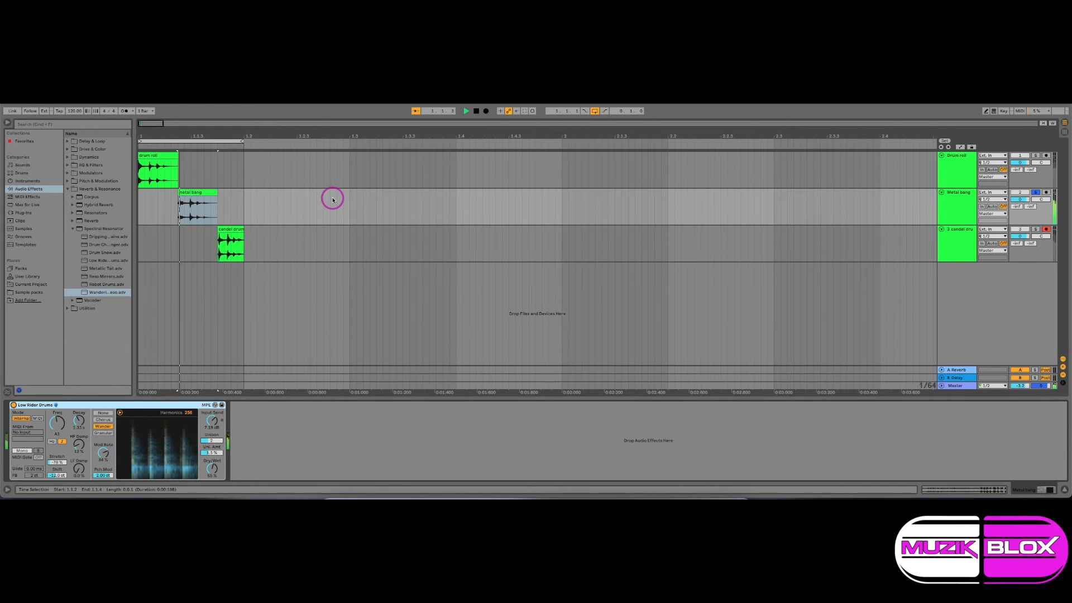
key(space)
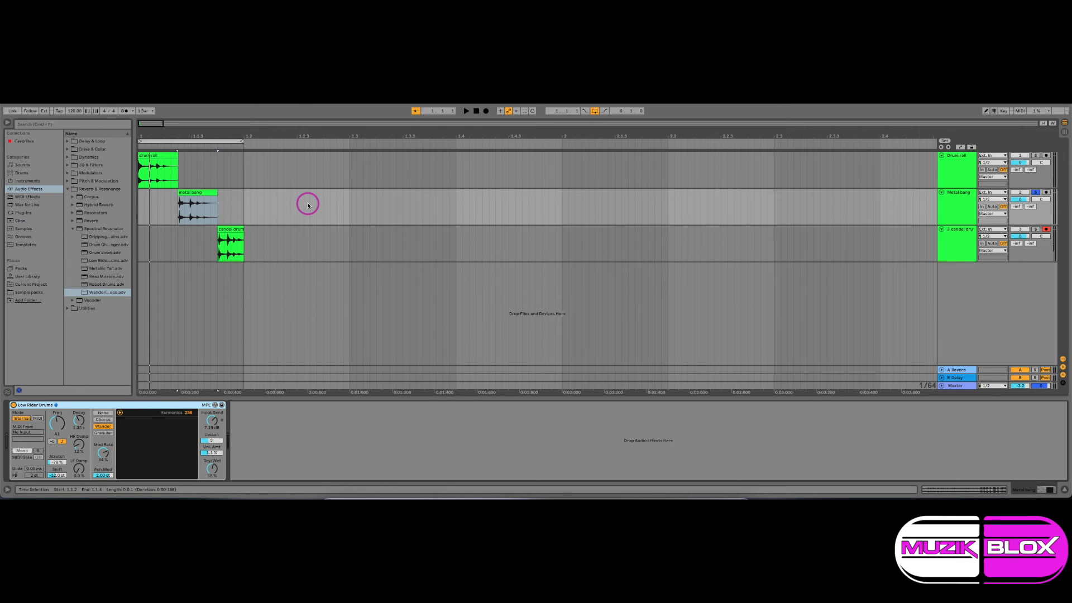
Solo the third drum track and play its clip with the Octaves Mod effect switched off
click(237, 230)
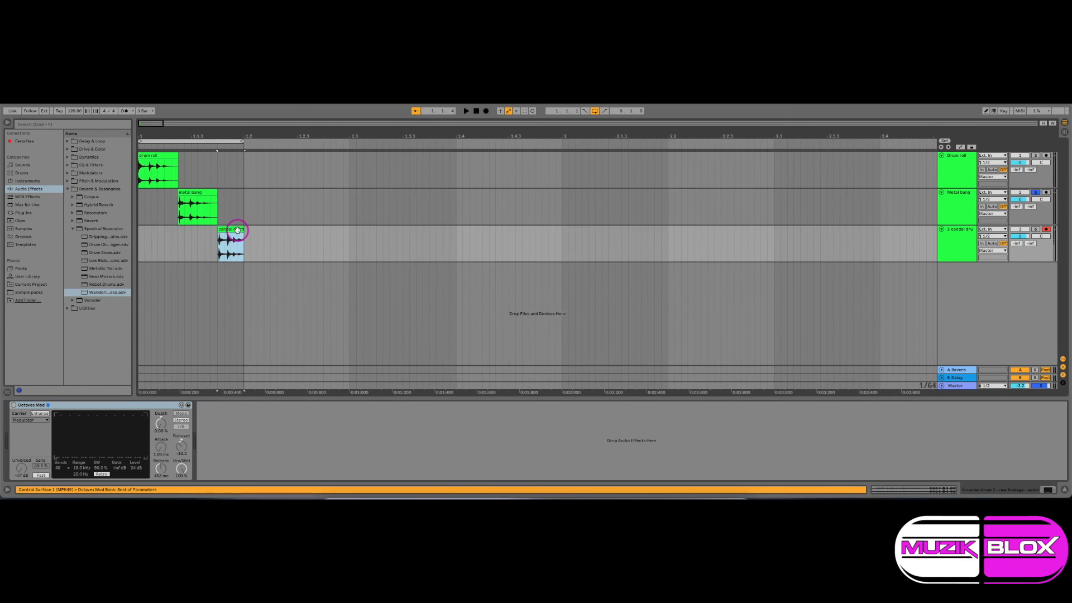
key(s)
key(space)
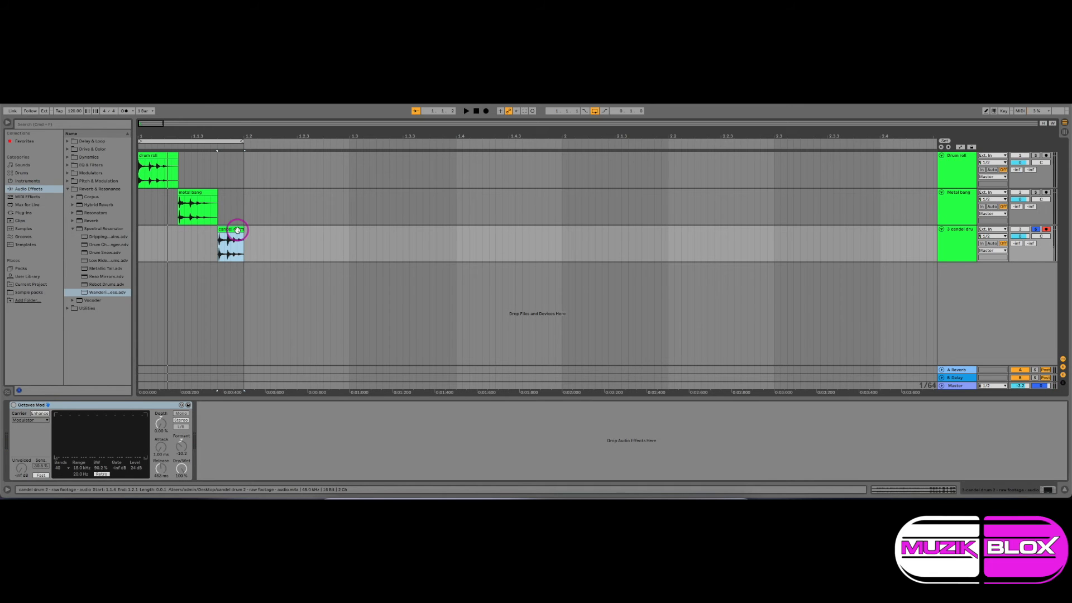
Switch on the Octaves Mod vocoder on the third drum track and play back the processed sound
click(14, 405)
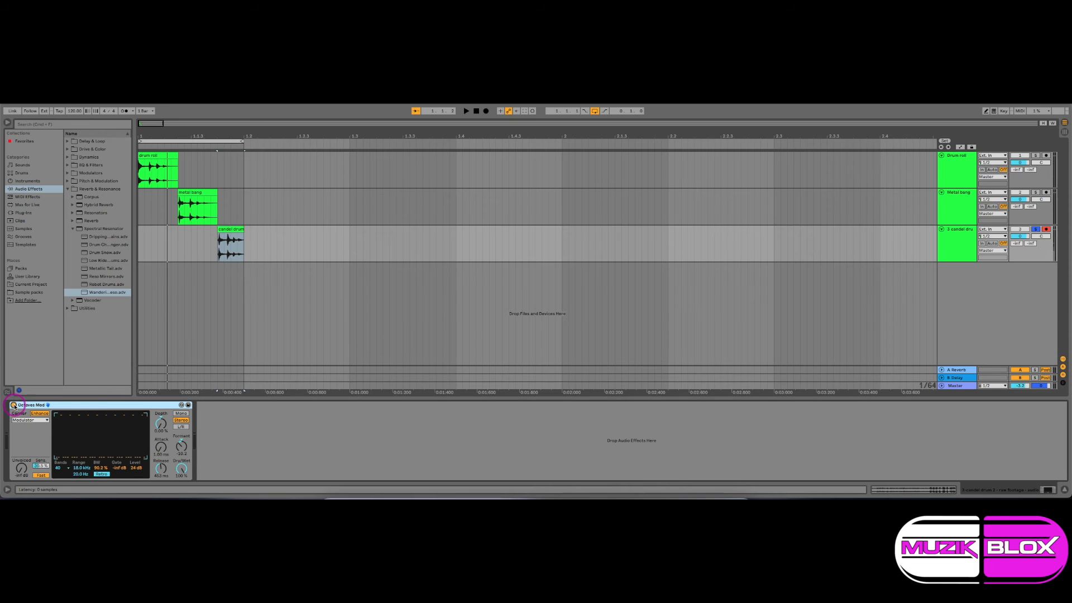
click(471, 142)
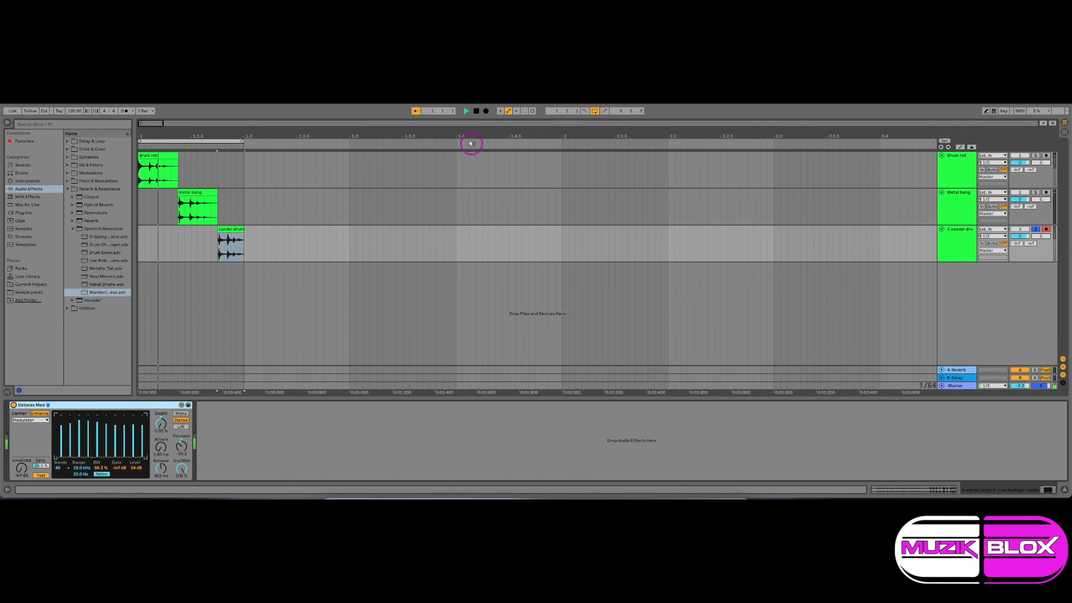
key(space)
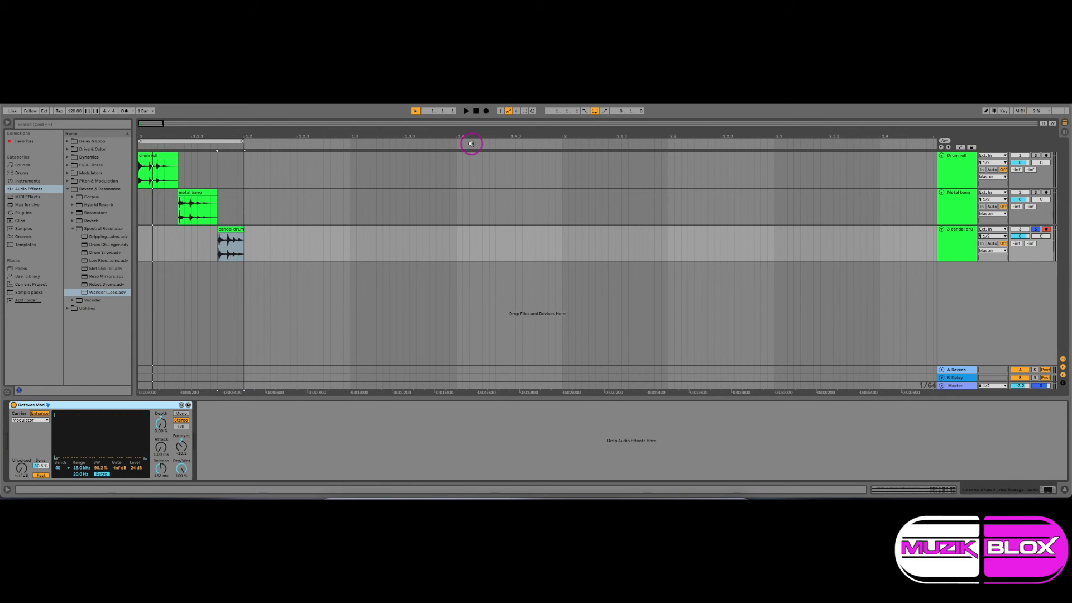
click(476, 112)
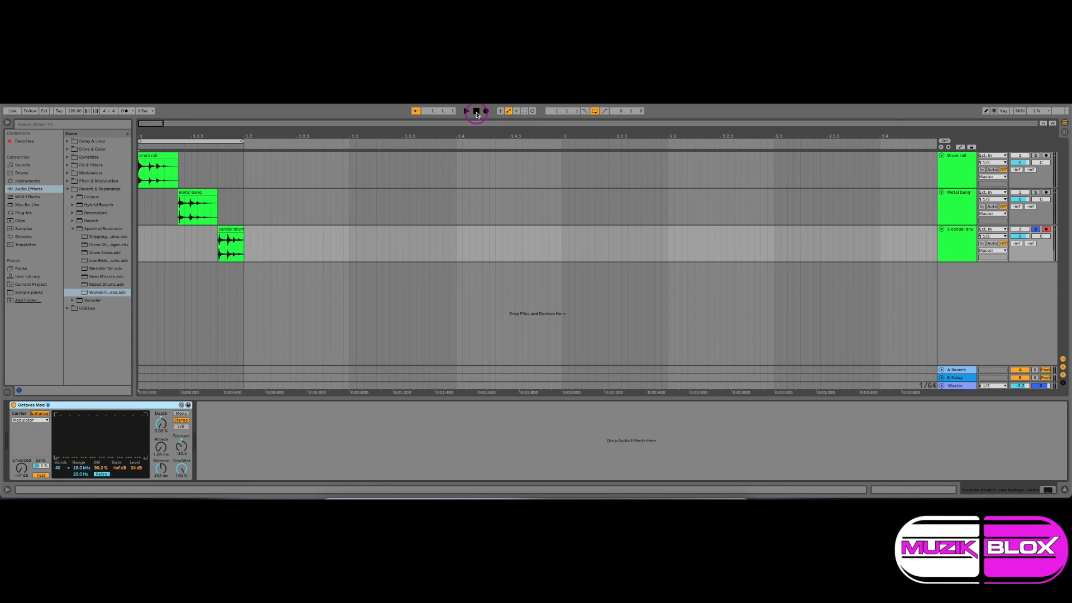
Add the Hybrid Reverb hall preset Artificial Flutter Hall after Octaves Mod on the third drum track and play back the result
click(74, 229)
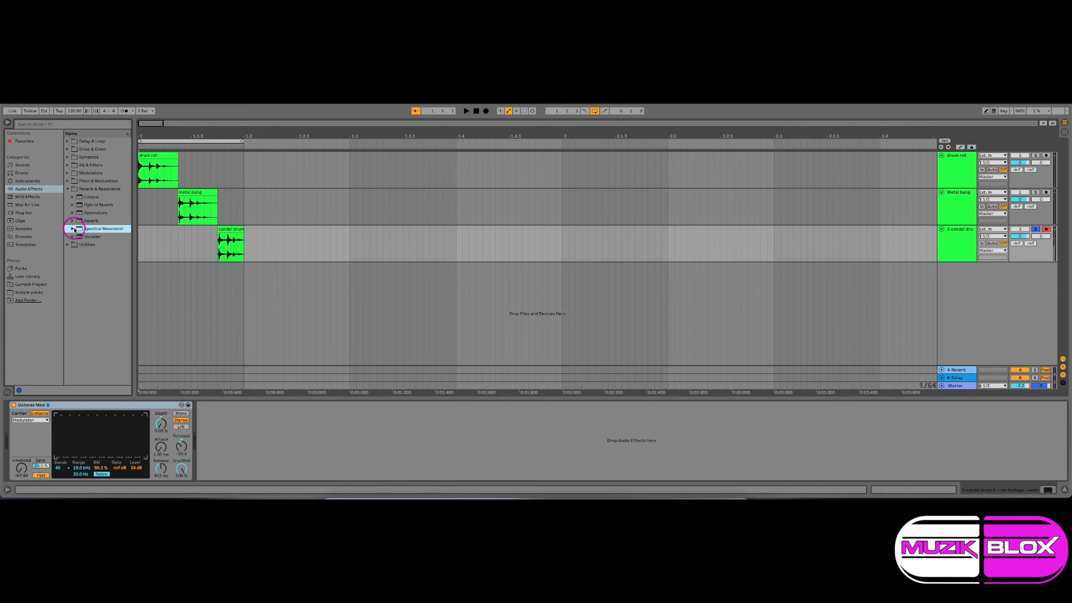
click(68, 189)
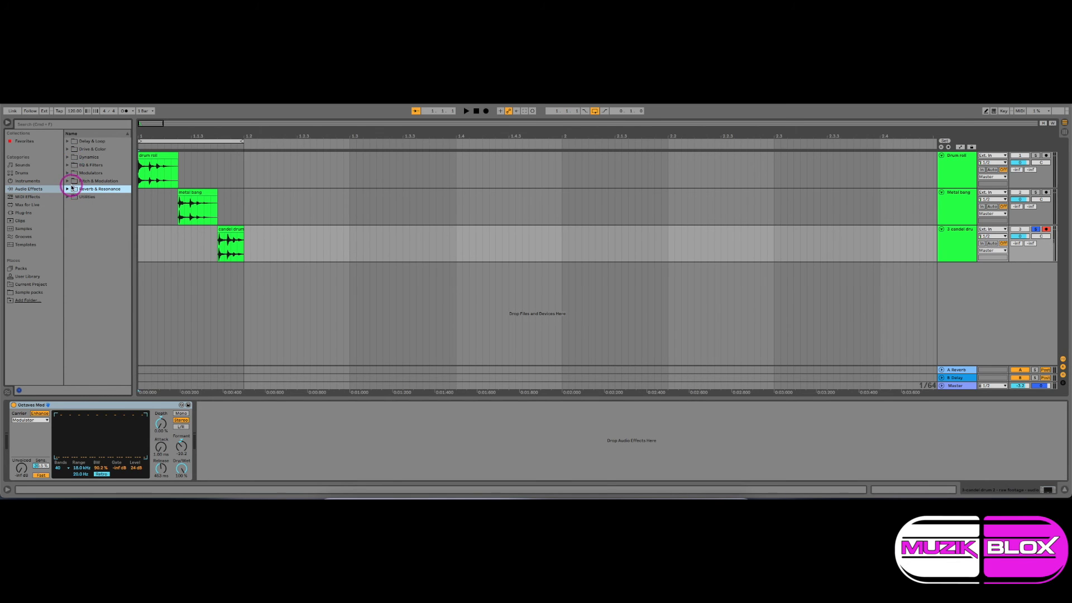
click(67, 189)
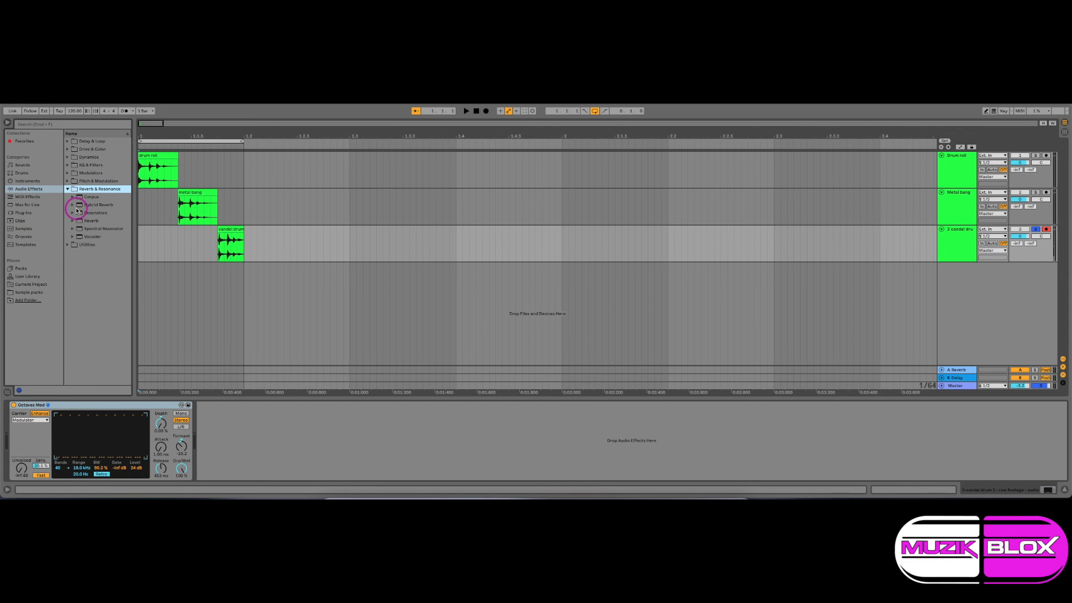
click(73, 205)
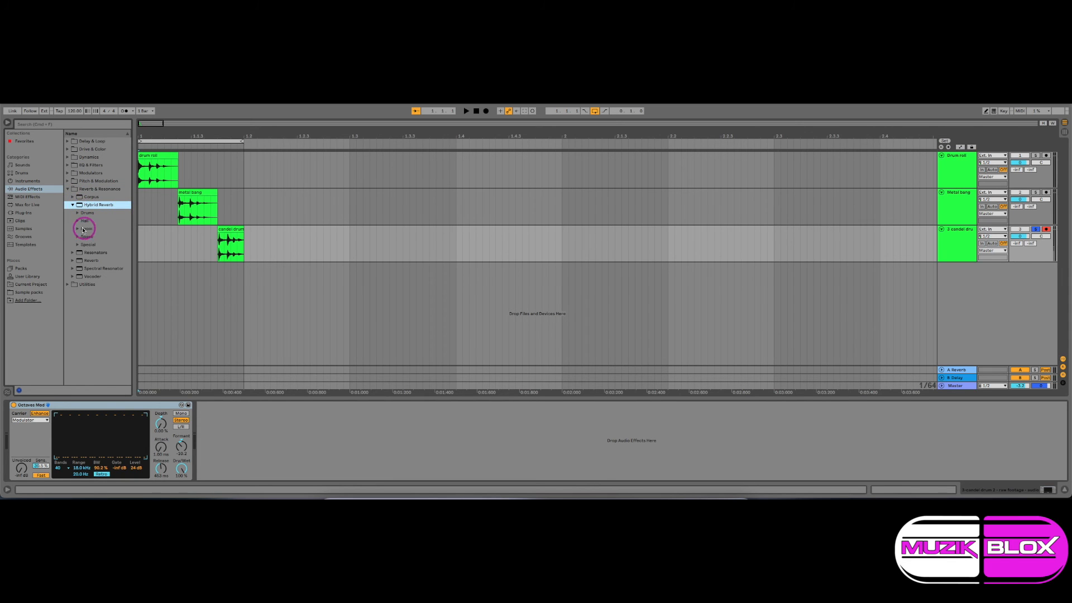
drag(83, 221, 232, 230)
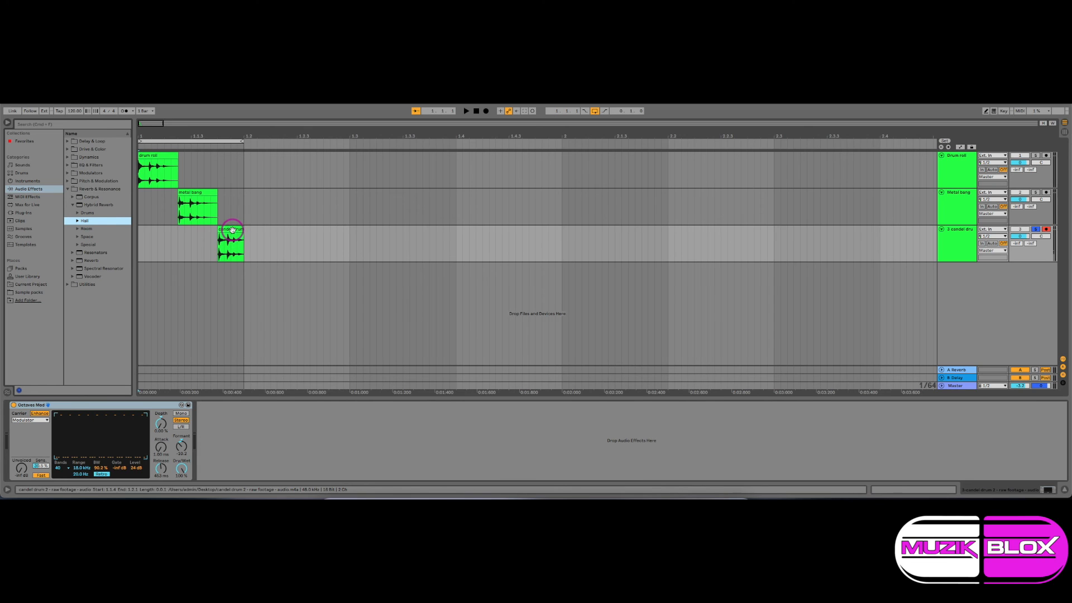
click(77, 221)
click(108, 228)
drag(108, 228, 227, 231)
click(363, 270)
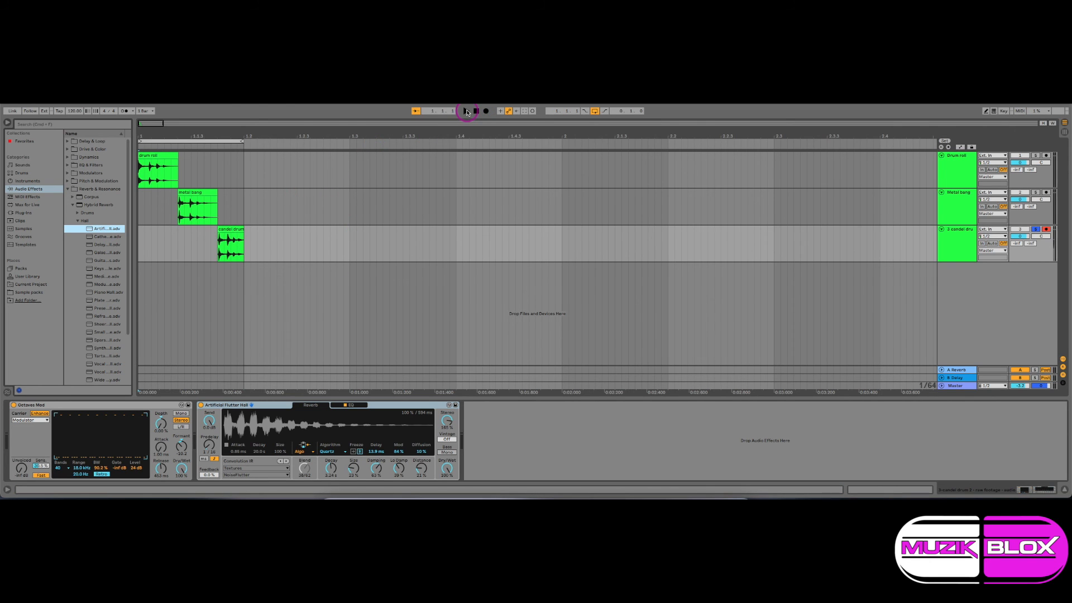
click(467, 112)
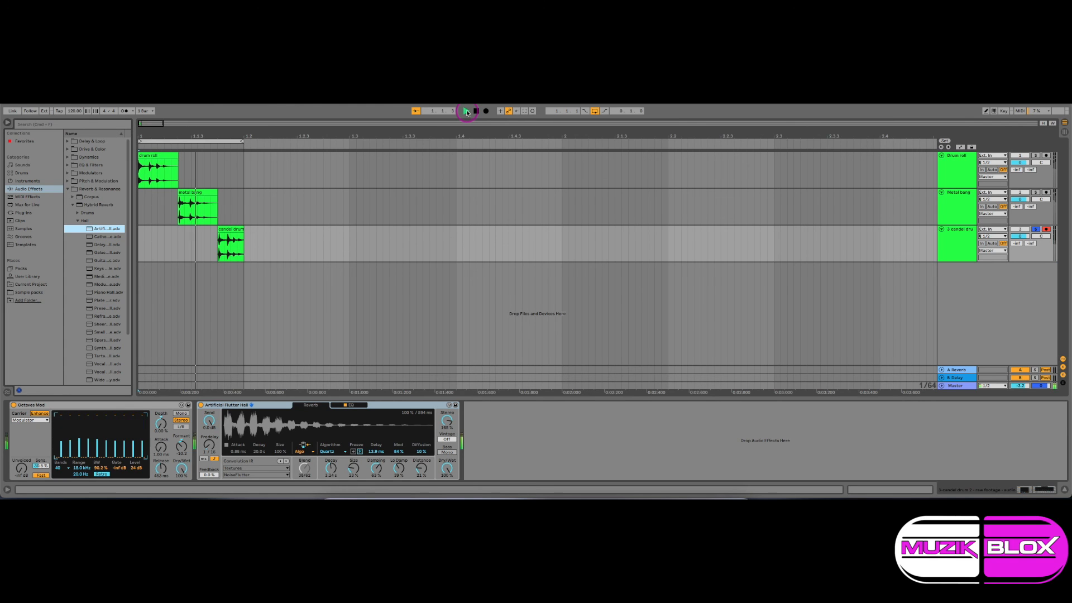
key(space)
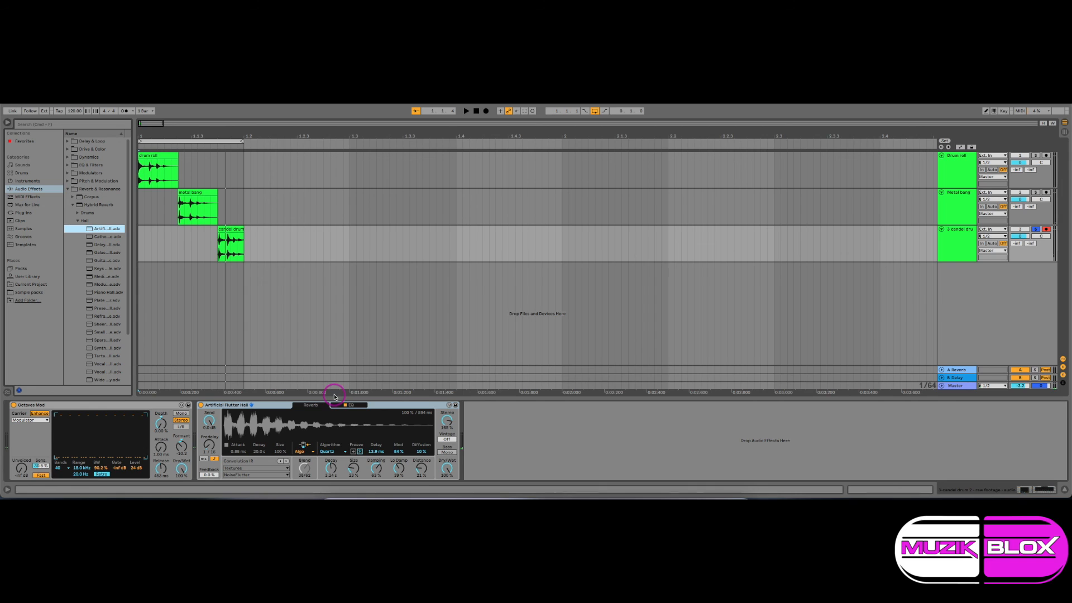
Shorten the decay of the Artificial Flutter Hall reverb on the third drum track and play back the result
drag(375, 466, 374, 464)
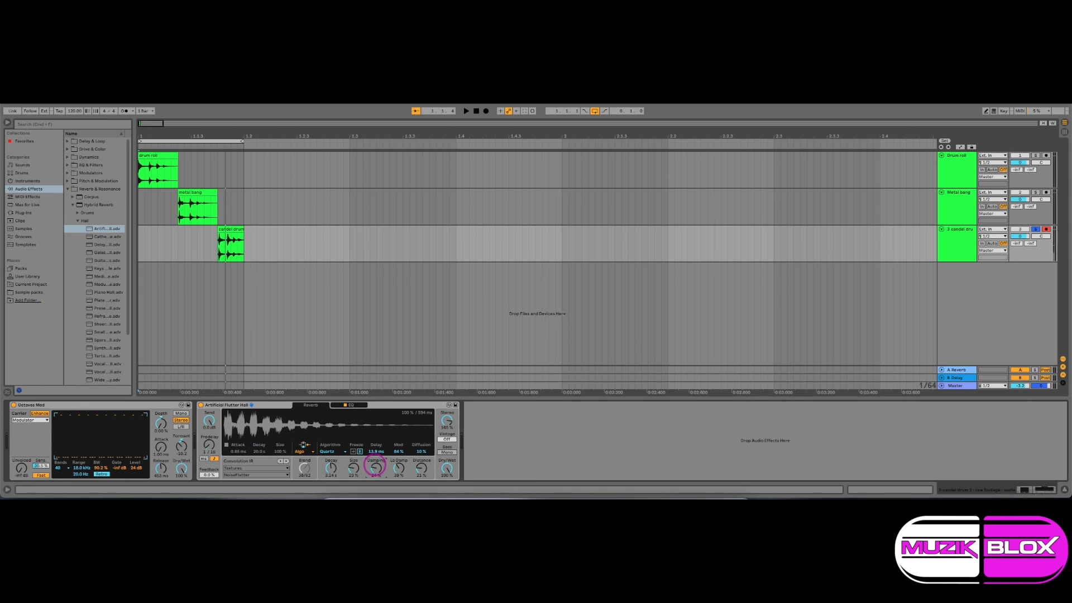
drag(330, 466, 332, 473)
key(space)
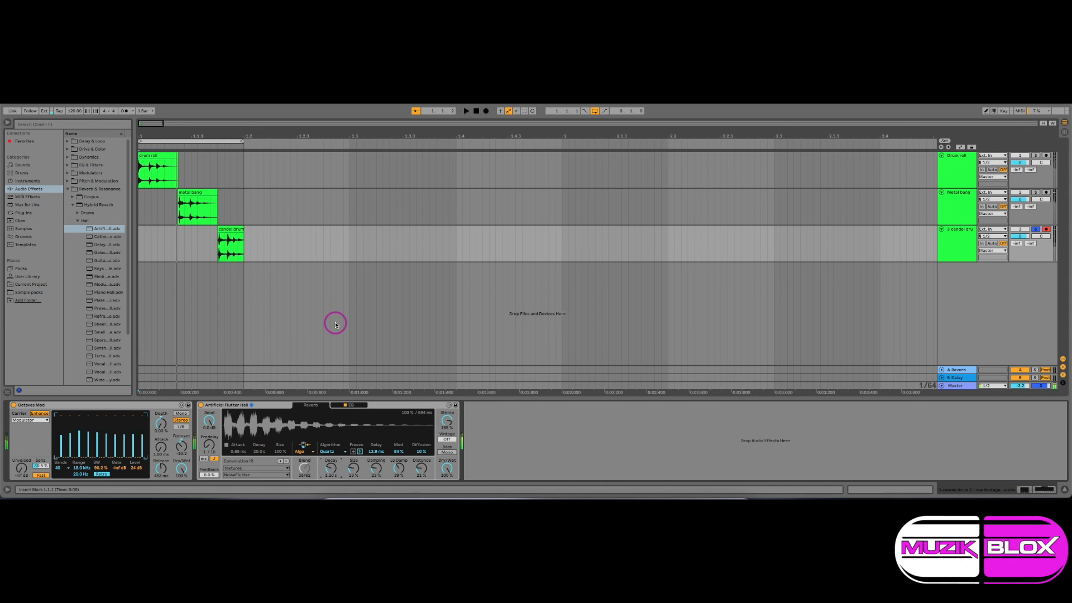
click(476, 111)
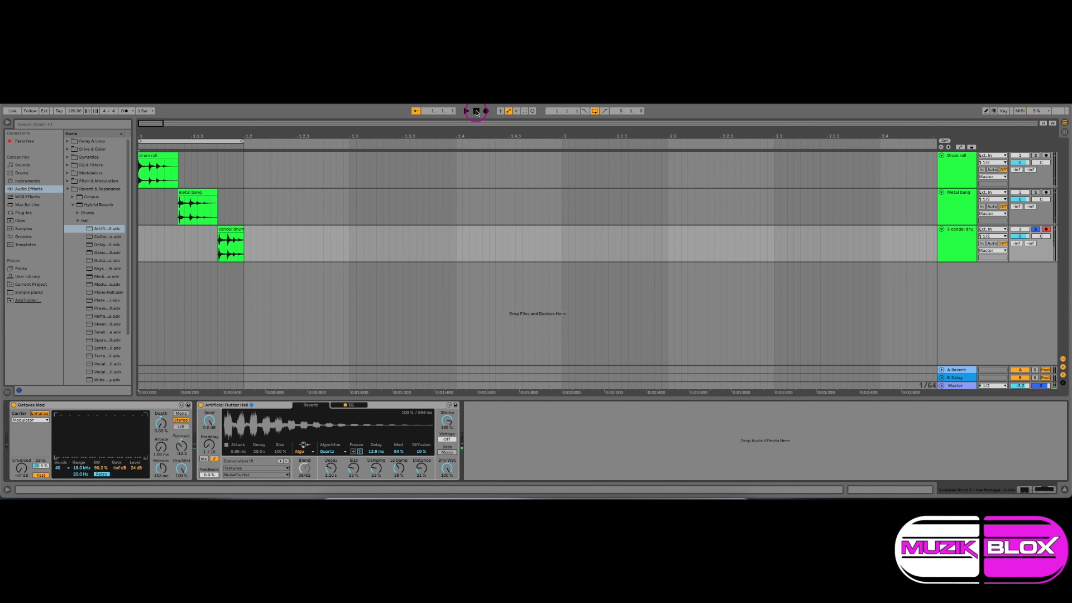